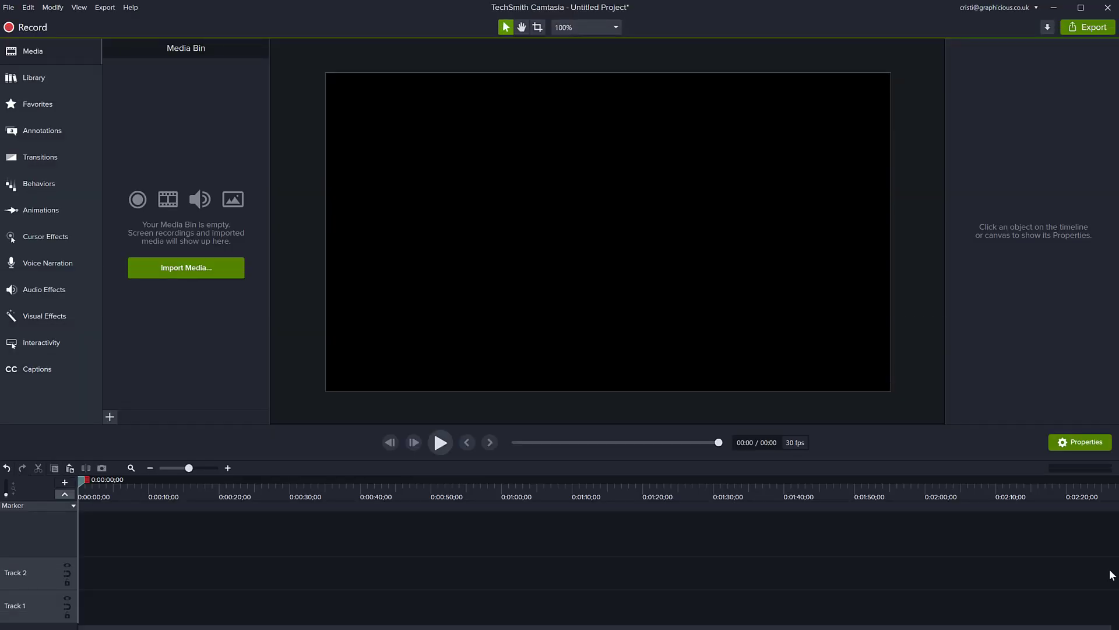
Import the beach and desert running clips, place the beach clip on Track 1 and preview it
{"action": "left_click_drag", "start_coordinate": [1112, 575], "coordinate": [161, 121]}
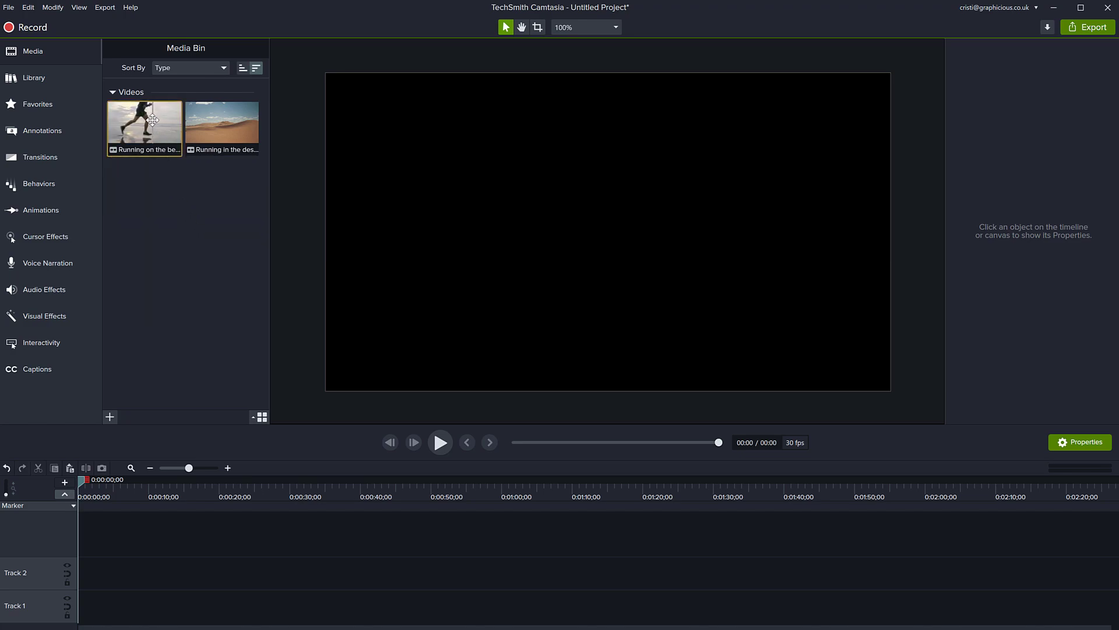
{"action": "left_click_drag", "start_coordinate": [153, 120], "coordinate": [77, 611]}
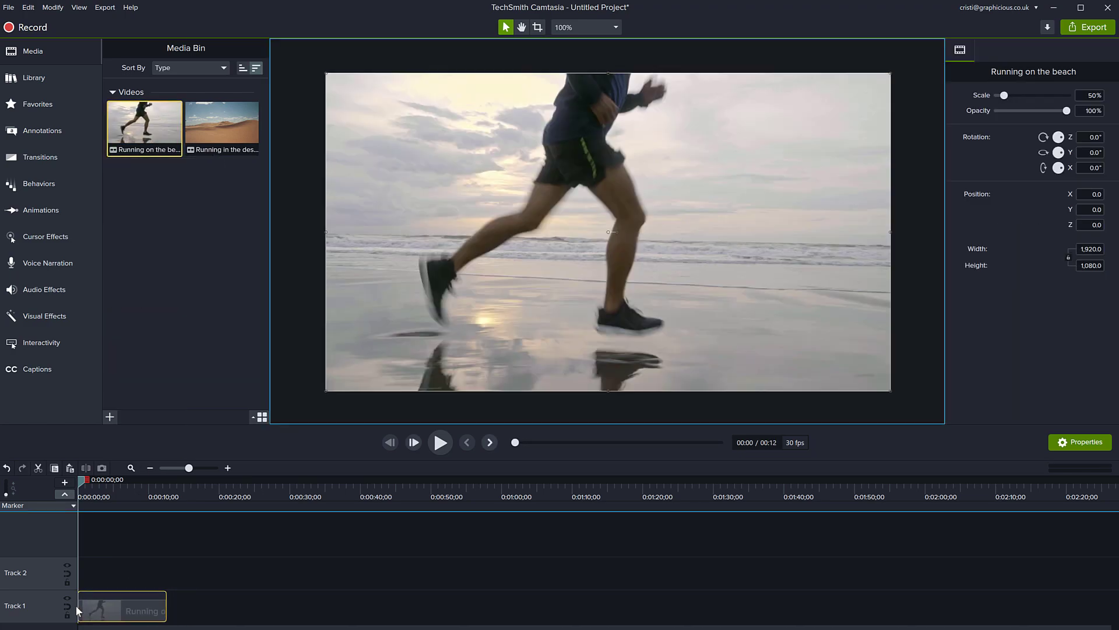
{"action": "left_click", "coordinate": [440, 443]}
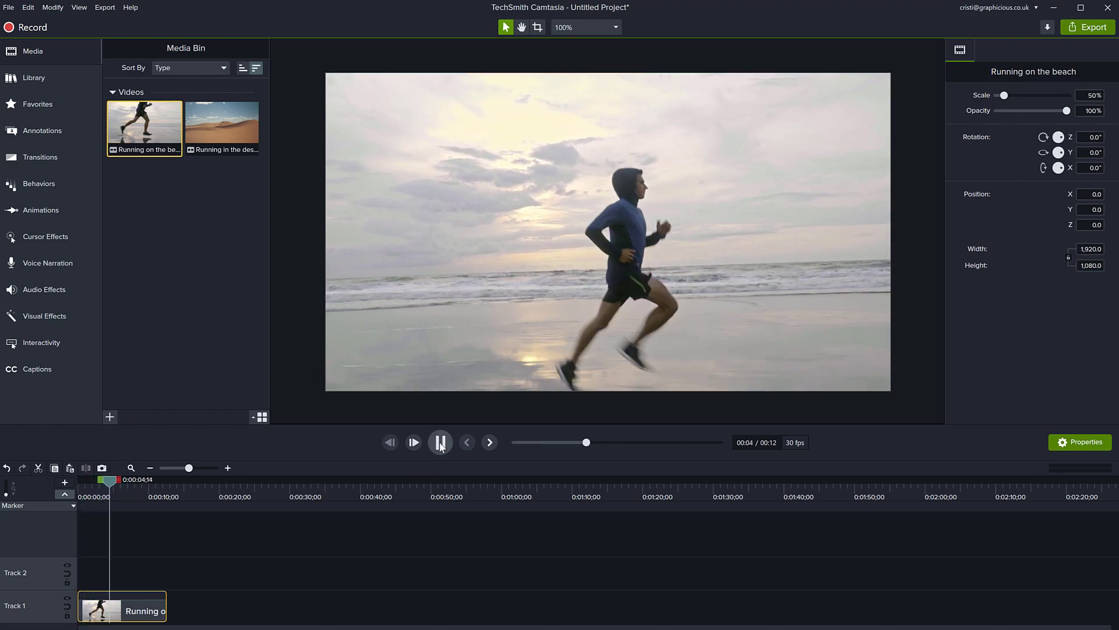
{"action": "left_click", "coordinate": [439, 443]}
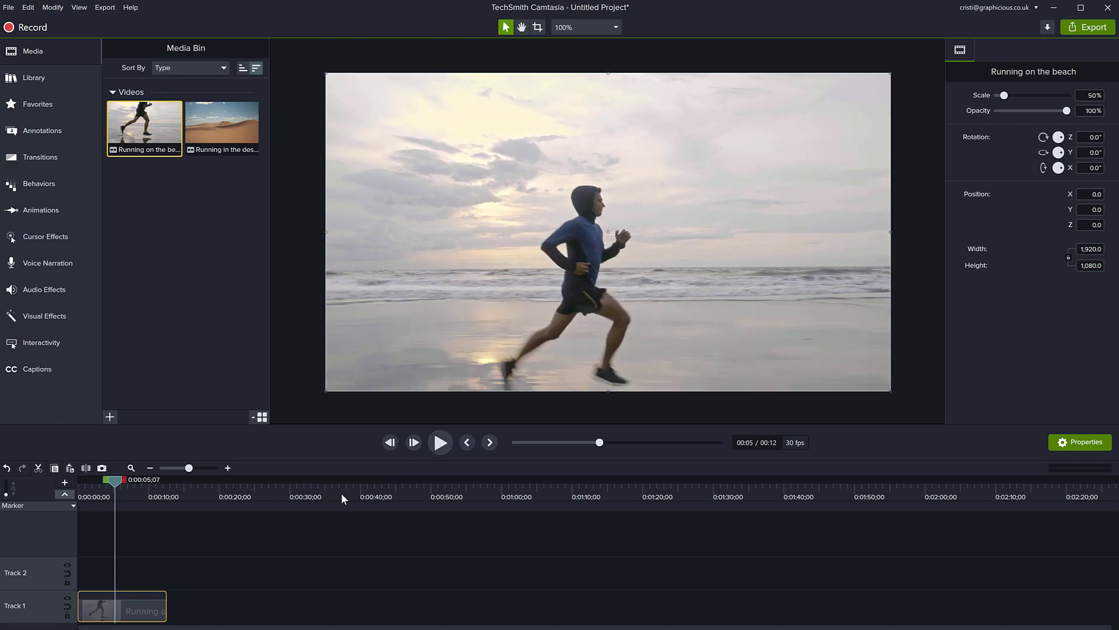
Apply the Clip Speed visual effect to the beach clip on Track 1
{"action": "left_click", "coordinate": [49, 321]}
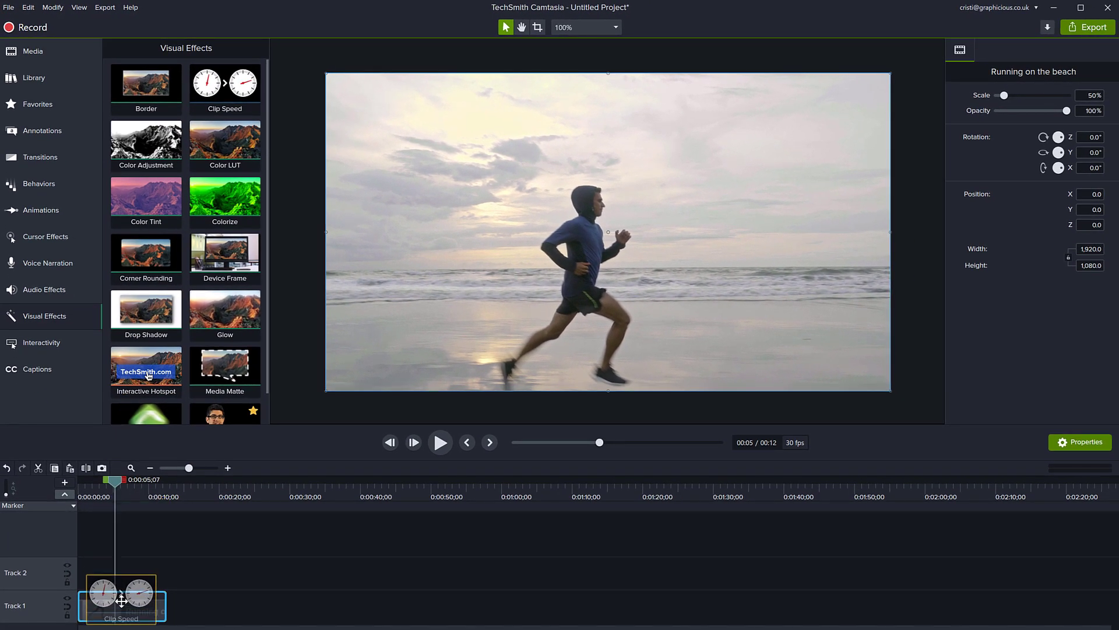
{"action": "left_click_drag", "start_coordinate": [300, 116], "coordinate": [121, 610]}
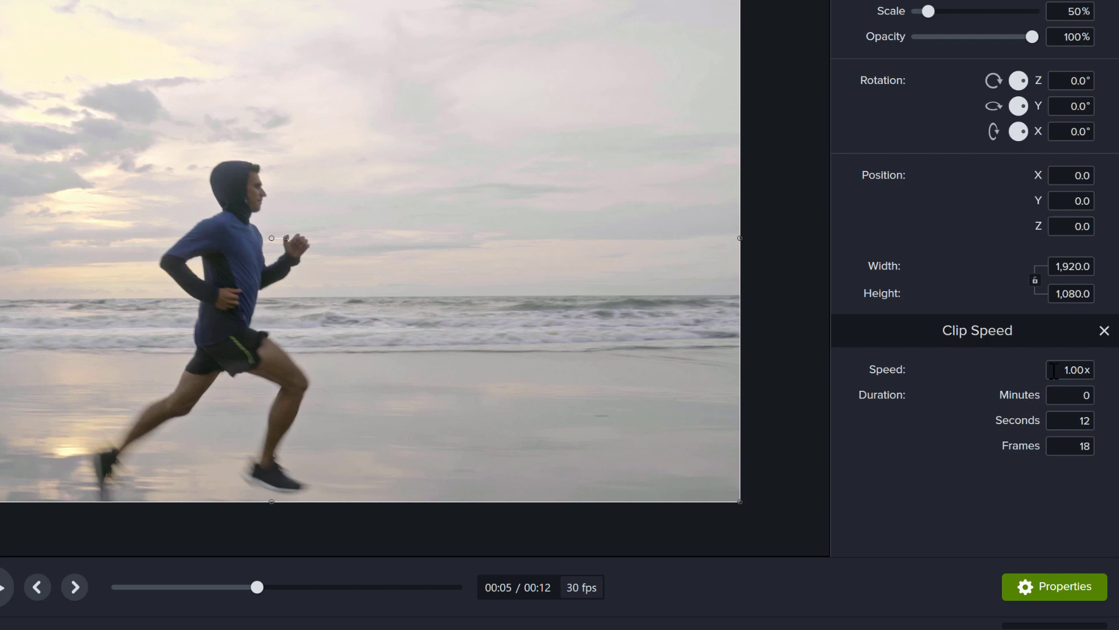
Set the beach clip's speed to 0.5x (about 25 s) and play it from the start
{"action": "left_click", "coordinate": [1057, 369]}
{"action": "key", "text": "Delete"}
{"action": "key", "text": "Delete"}
{"action": "type", "text": "0"}
{"action": "key", "text": "Delete"}
{"action": "type", "text": ".5"}
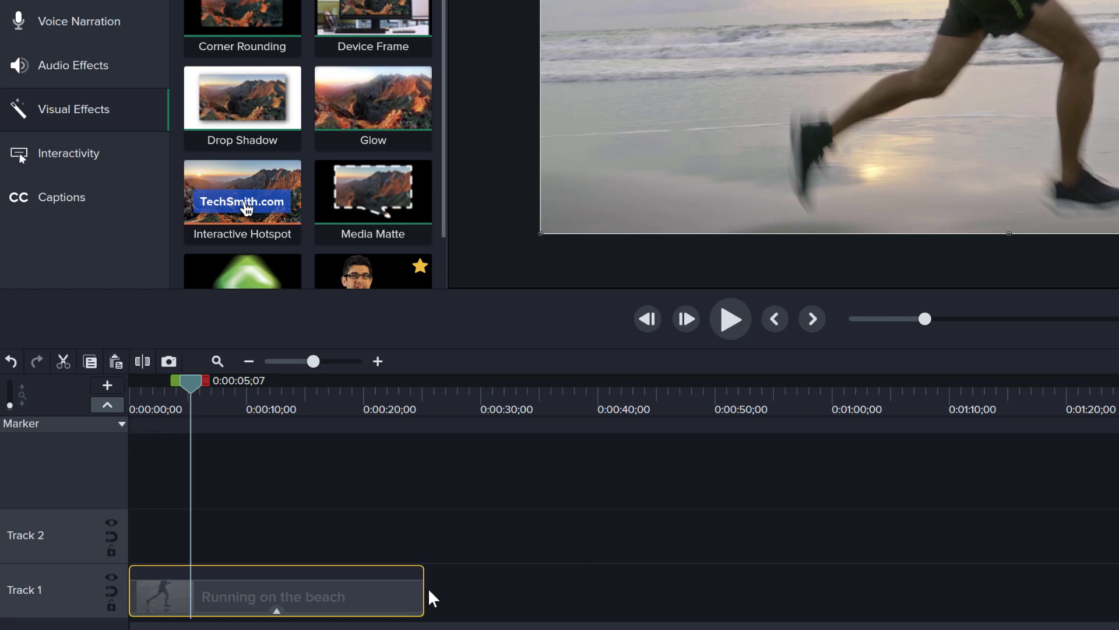
{"action": "left_click_drag", "start_coordinate": [190, 383], "coordinate": [124, 410]}
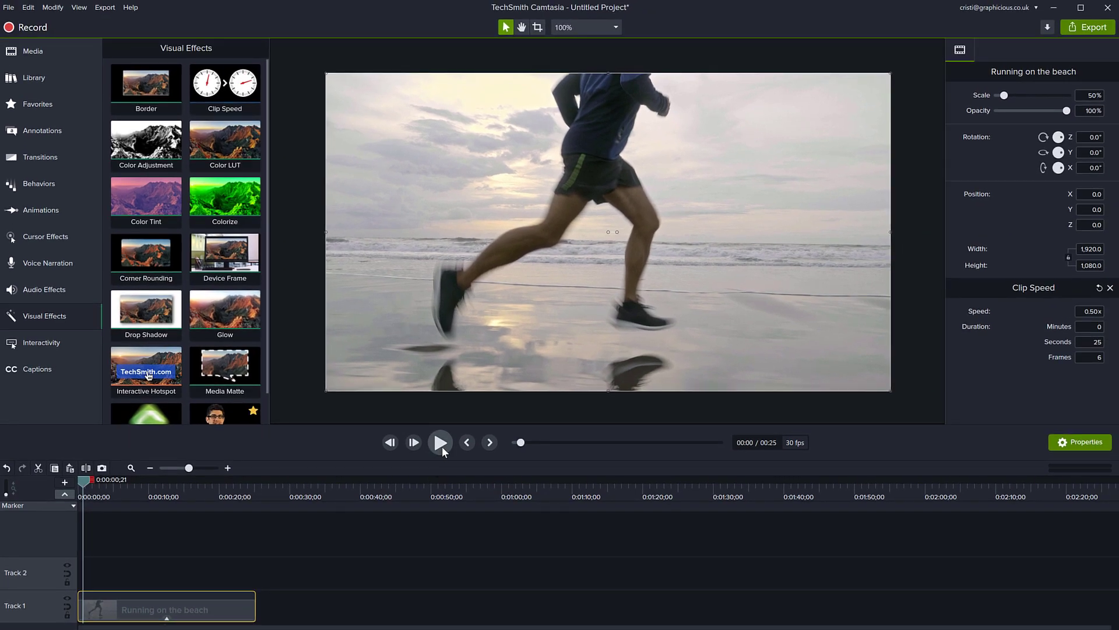
{"action": "left_click", "coordinate": [441, 443]}
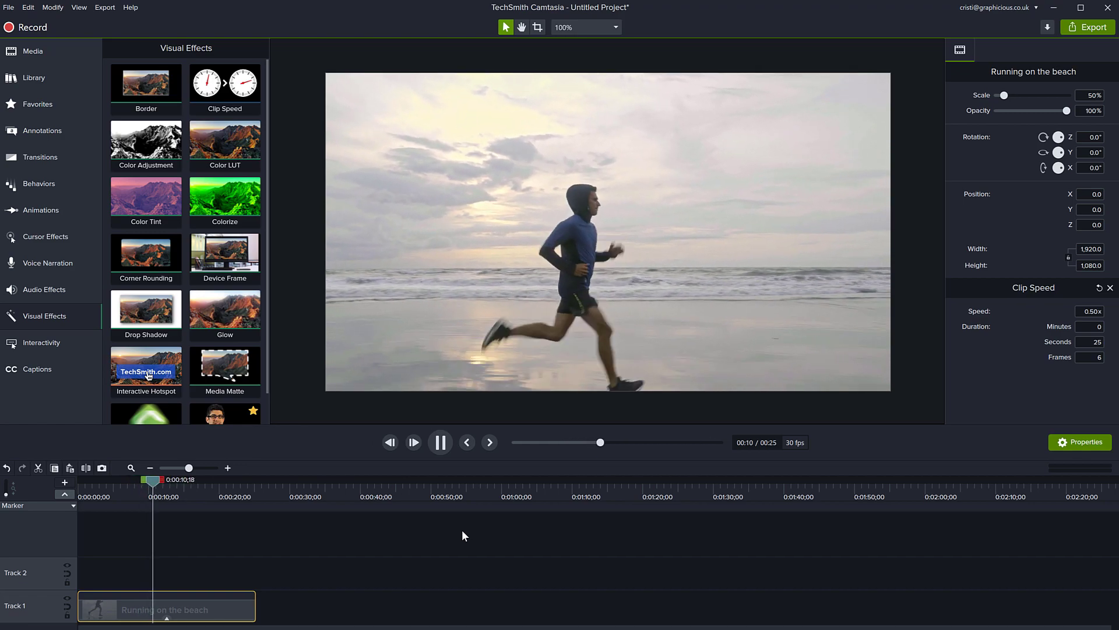
Paste a copy of the beach clip onto Track 2 aligned at the timeline start, selecting both clips
{"action": "key", "text": "space"}
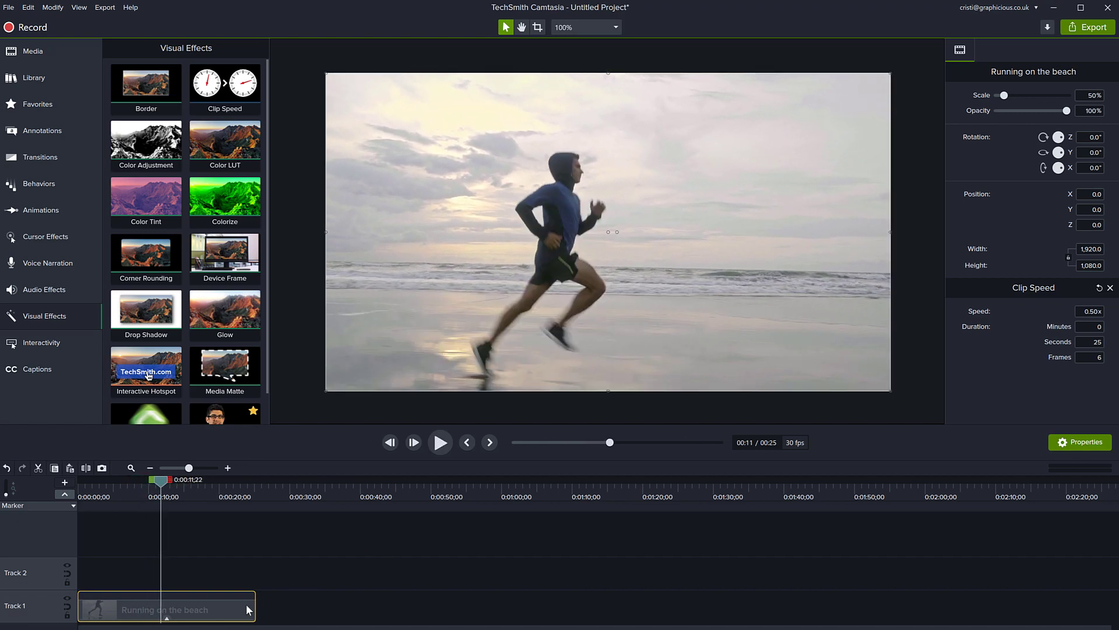
{"action": "mouse_move", "coordinate": [167, 607]}
{"action": "key", "text": "ctrl+c"}
{"action": "key", "text": "ctrl+v"}
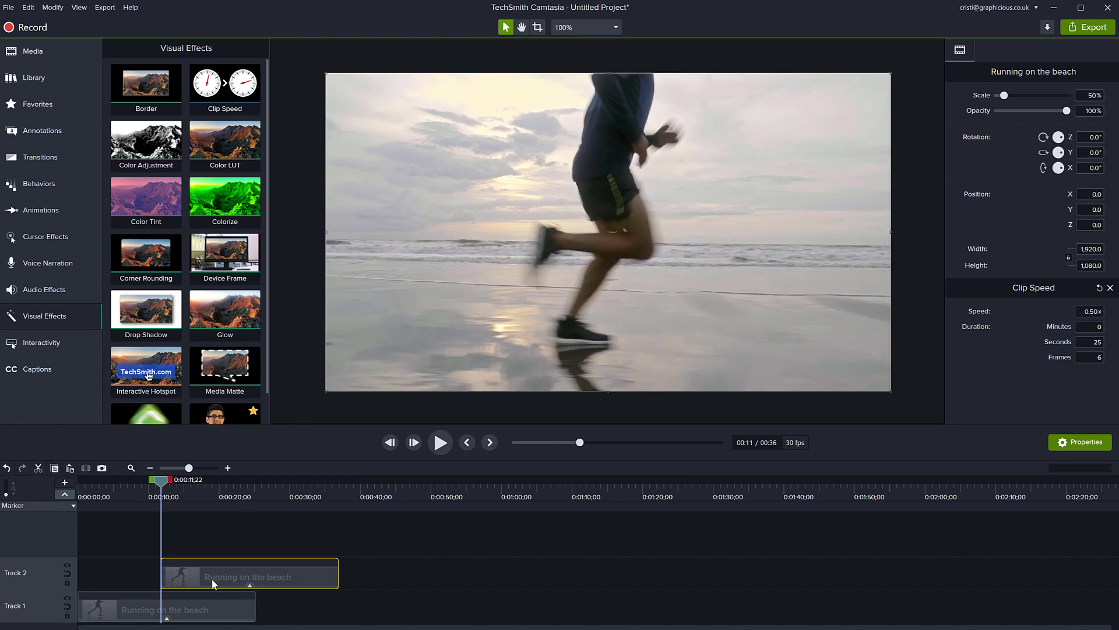
{"action": "left_click_drag", "start_coordinate": [212, 578], "coordinate": [136, 577]}
{"action": "mouse_move", "coordinate": [297, 525]}
{"action": "left_mouse_down"}
{"action": "mouse_move", "coordinate": [228, 563]}
{"action": "mouse_move", "coordinate": [218, 612]}
{"action": "left_mouse_up"}
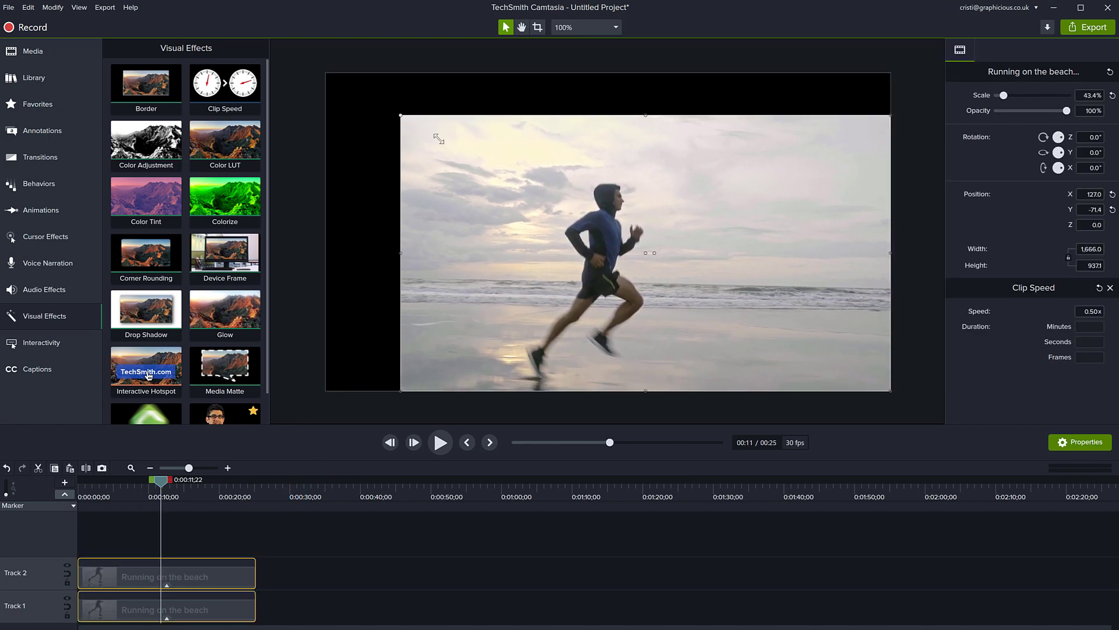
Shrink both clips in the canvas, move the copy to the left half and keep it at 1x speed
{"action": "left_click_drag", "start_coordinate": [324, 73], "coordinate": [624, 242]}
{"action": "left_click", "coordinate": [703, 180]}
{"action": "mouse_move", "coordinate": [658, 300]}
{"action": "left_mouse_down"}
{"action": "mouse_move", "coordinate": [579, 257]}
{"action": "mouse_move", "coordinate": [359, 300]}
{"action": "left_mouse_up"}
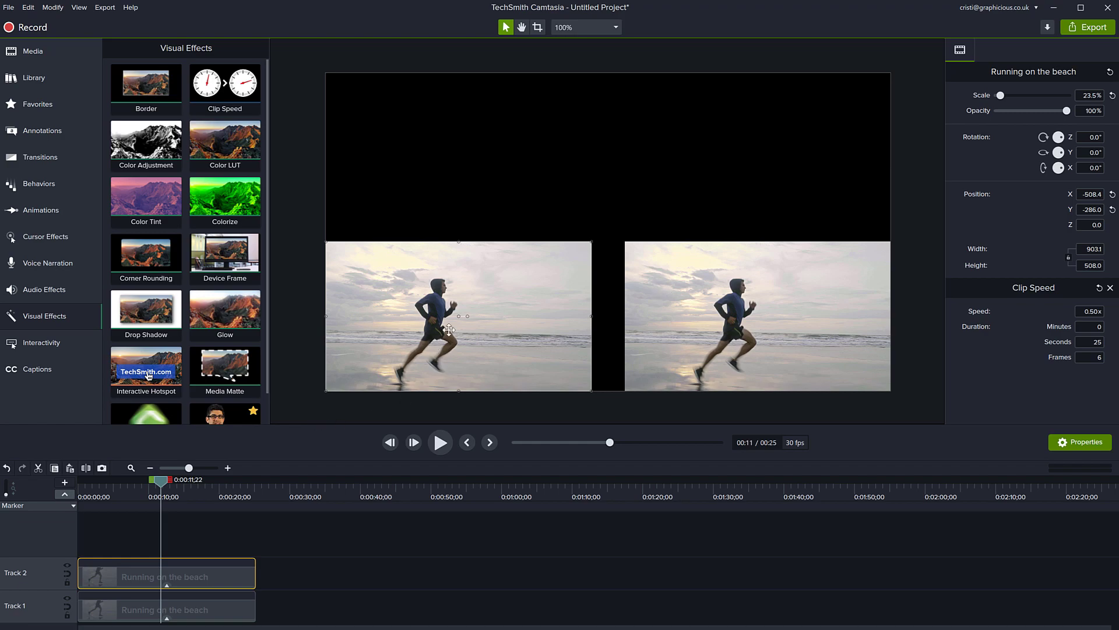
{"action": "left_click", "coordinate": [1106, 312]}
{"action": "type", "text": "1"}
{"action": "key", "text": "Return"}
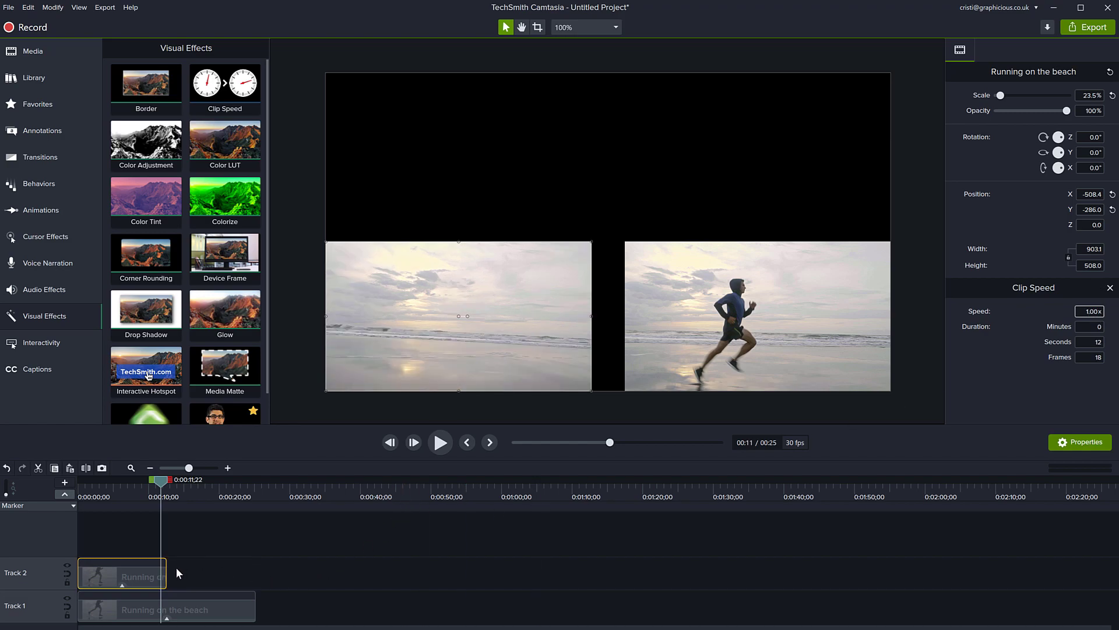
Play both beach clips side by side from the start, then stop the preview
{"action": "left_click_drag", "start_coordinate": [160, 480], "coordinate": [78, 484]}
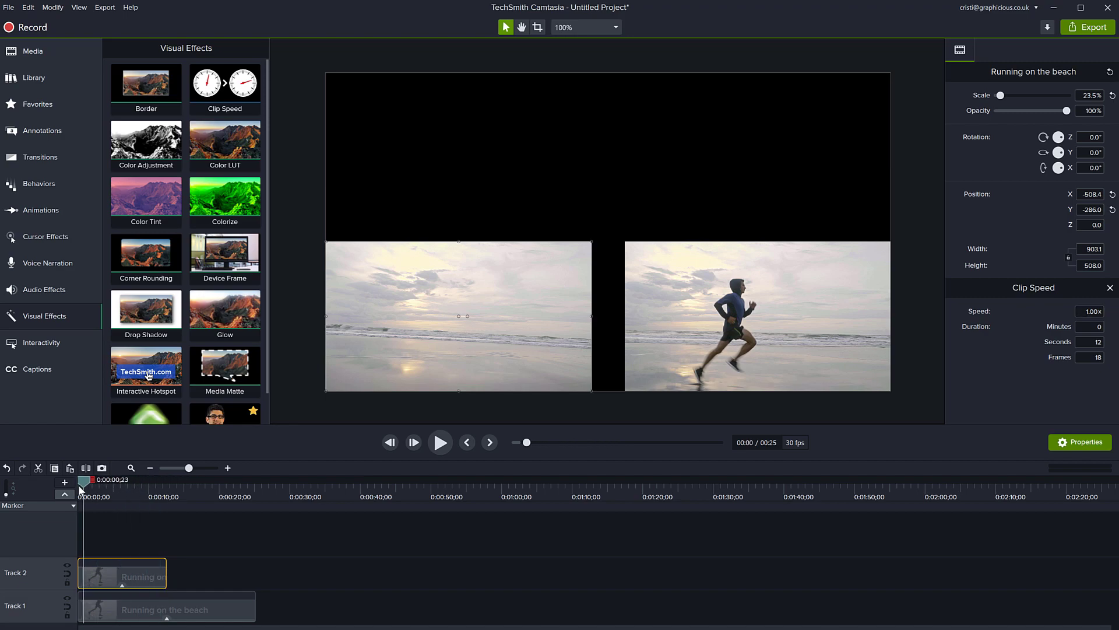
{"action": "key", "text": "space"}
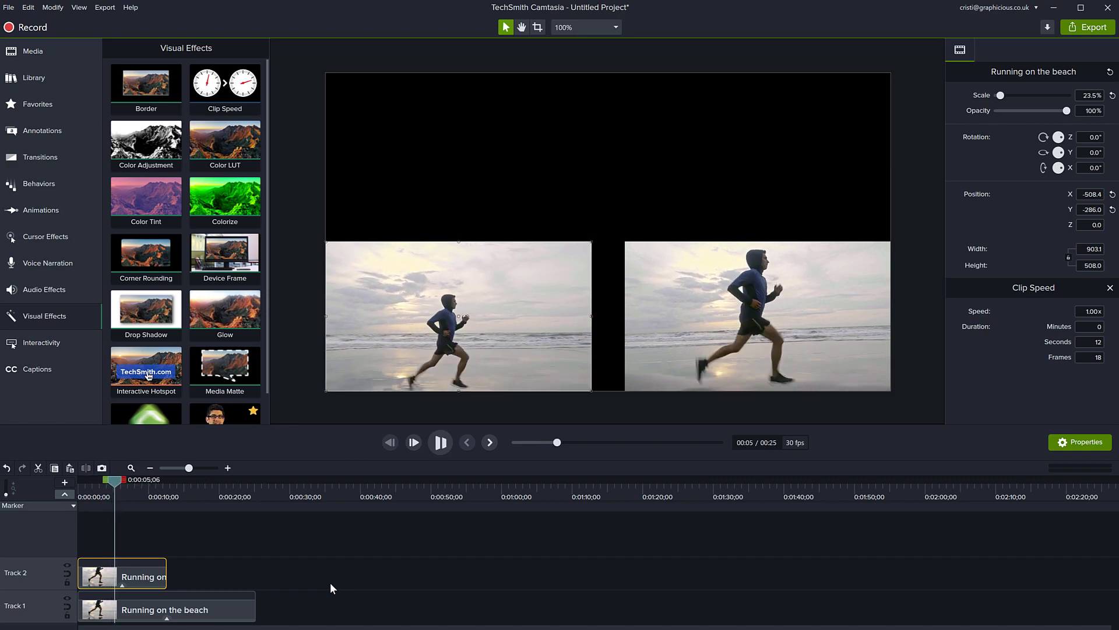
{"action": "key", "text": "space"}
Place the Running in the desert clip on Track 1 after the beach clip and preview it
{"action": "left_click", "coordinate": [44, 53]}
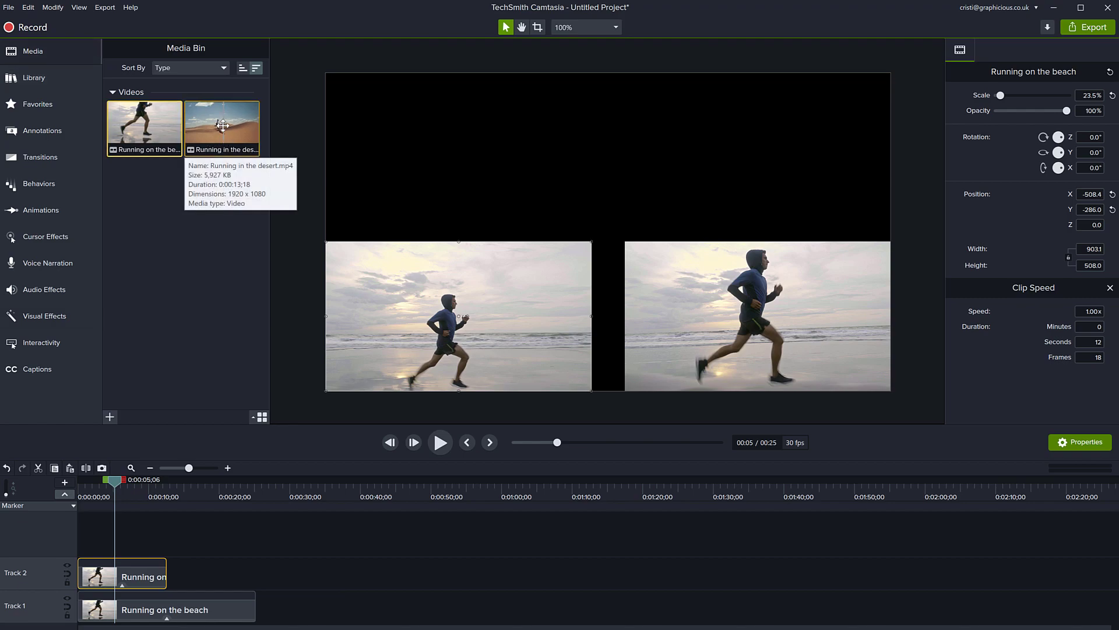
{"action": "mouse_move", "coordinate": [222, 125]}
{"action": "left_mouse_down"}
{"action": "mouse_move", "coordinate": [266, 615]}
{"action": "mouse_move", "coordinate": [254, 612]}
{"action": "left_mouse_up"}
{"action": "left_click", "coordinate": [250, 486]}
{"action": "key", "text": "space"}
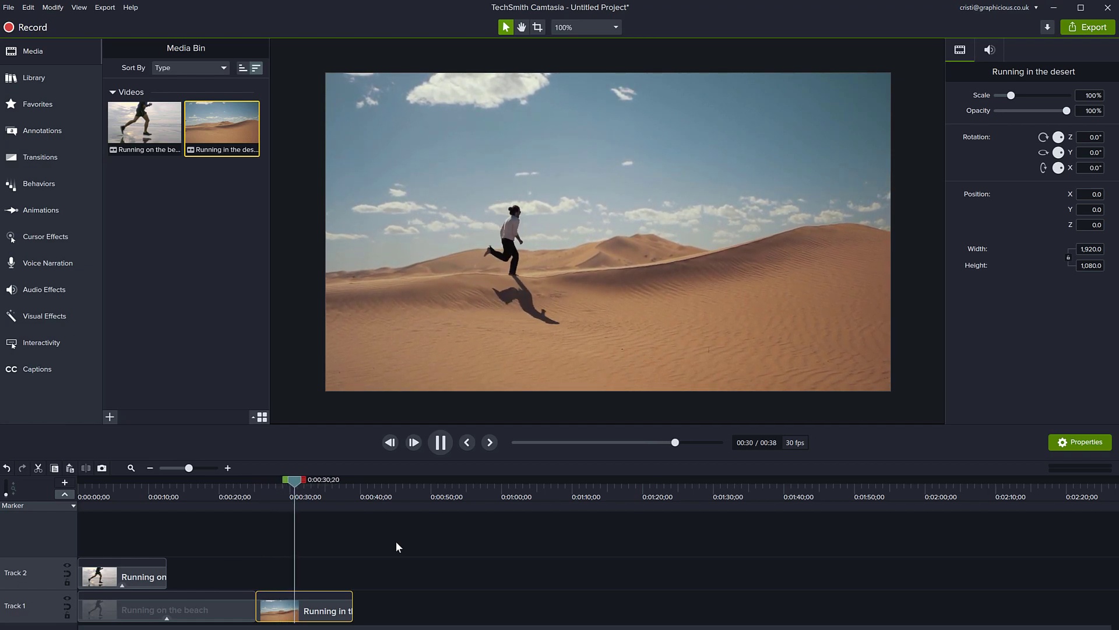
{"action": "key", "text": "space"}
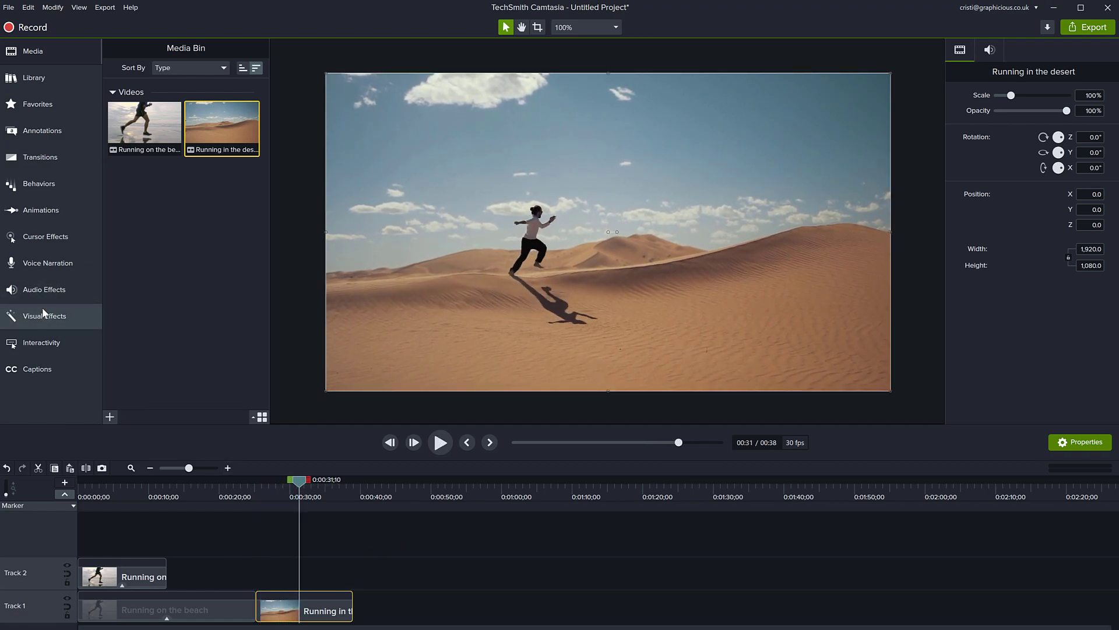
Apply Clip Speed to the desert clip and set it to 2x
{"action": "left_click", "coordinate": [42, 315]}
{"action": "left_click_drag", "start_coordinate": [224, 83], "coordinate": [303, 610]}
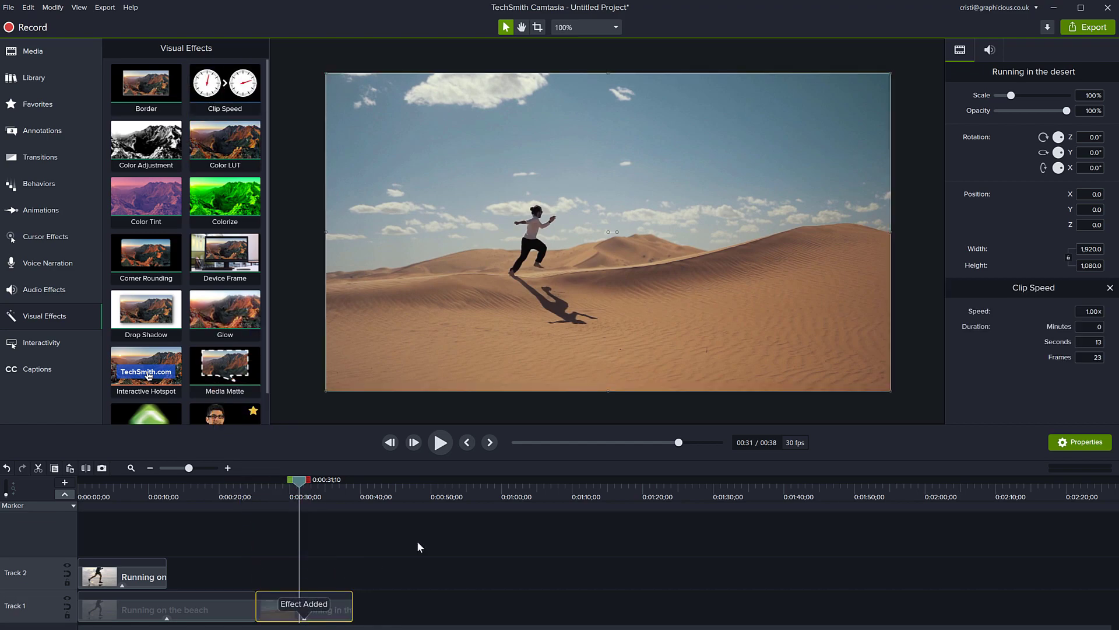
{"action": "left_click", "coordinate": [1091, 311]}
{"action": "type", "text": "2"}
{"action": "key", "text": "Return"}
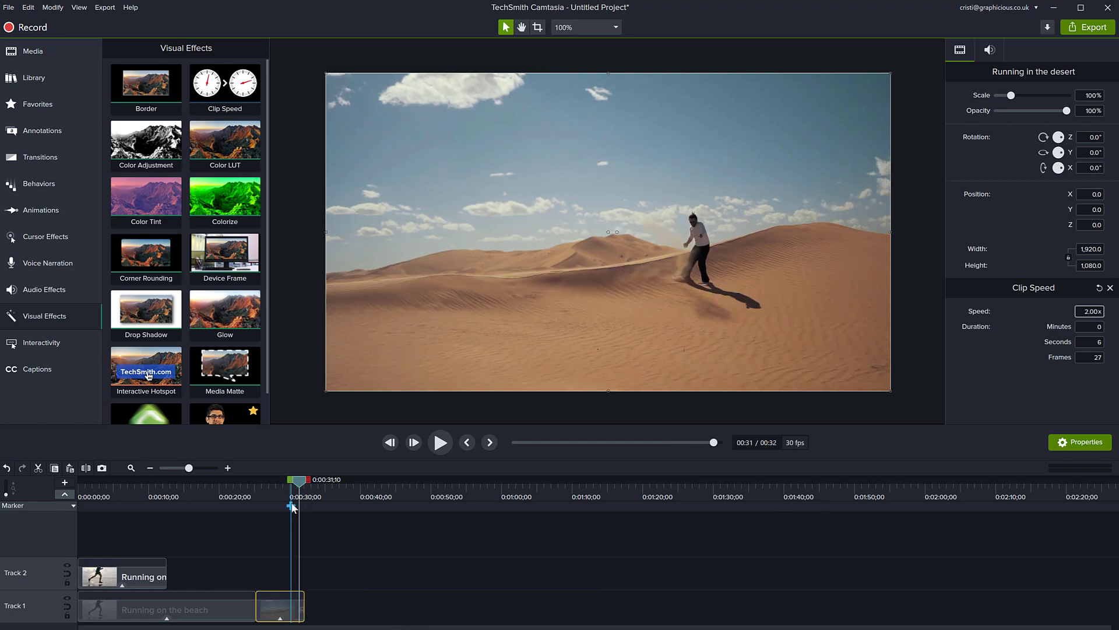
Preview the sped-up desert clip, then remove its speed effect to restore full length
{"action": "left_click_drag", "start_coordinate": [299, 481], "coordinate": [257, 482]}
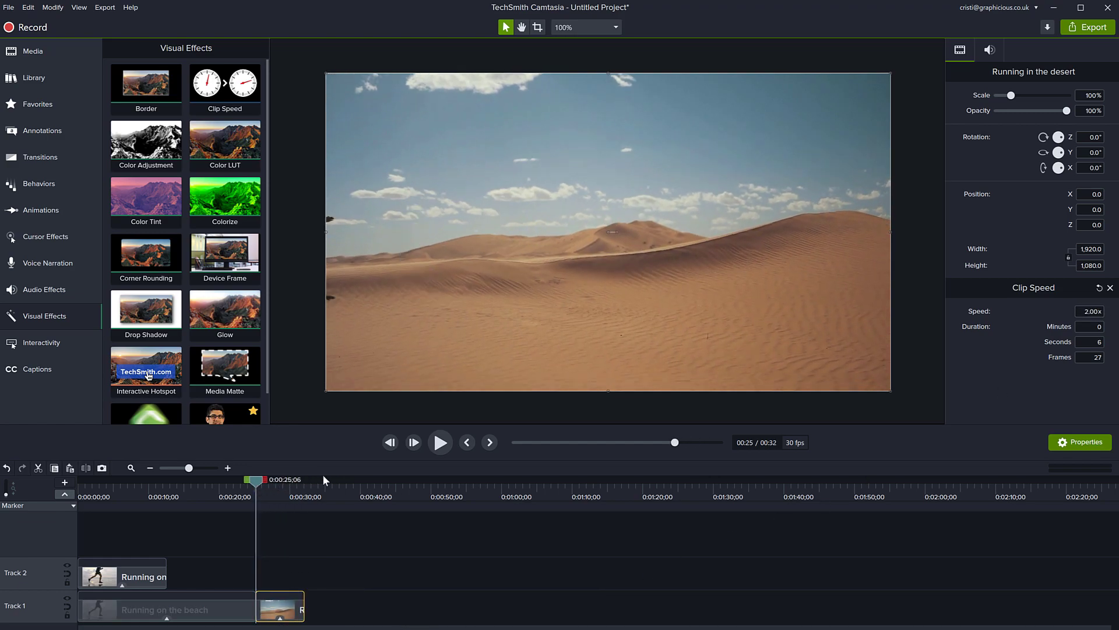
{"action": "left_click", "coordinate": [439, 442]}
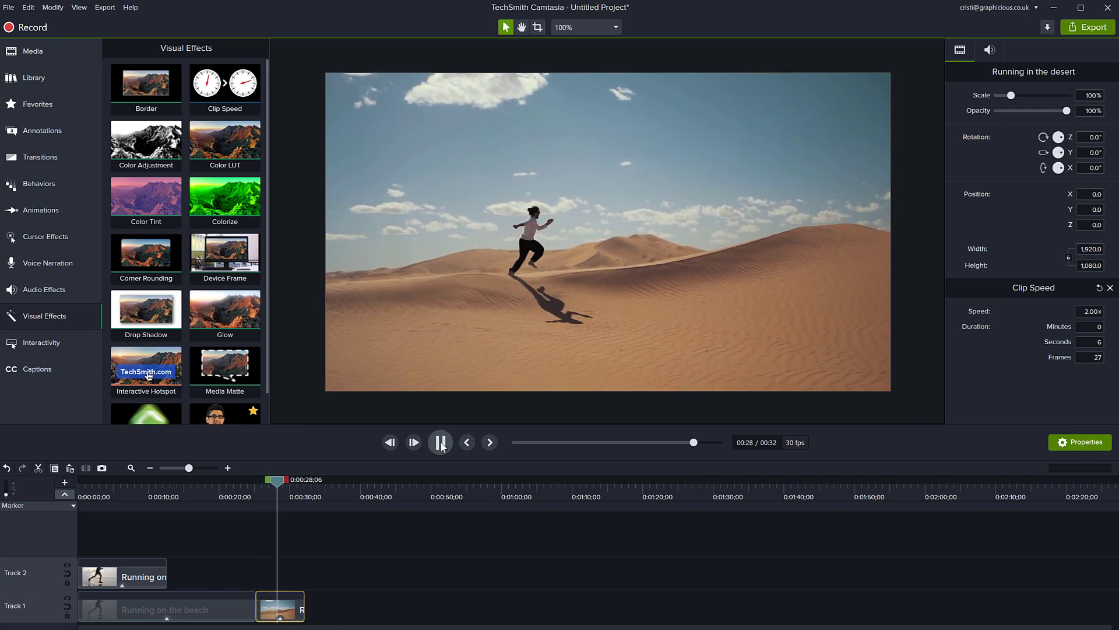
{"action": "left_click", "coordinate": [441, 443]}
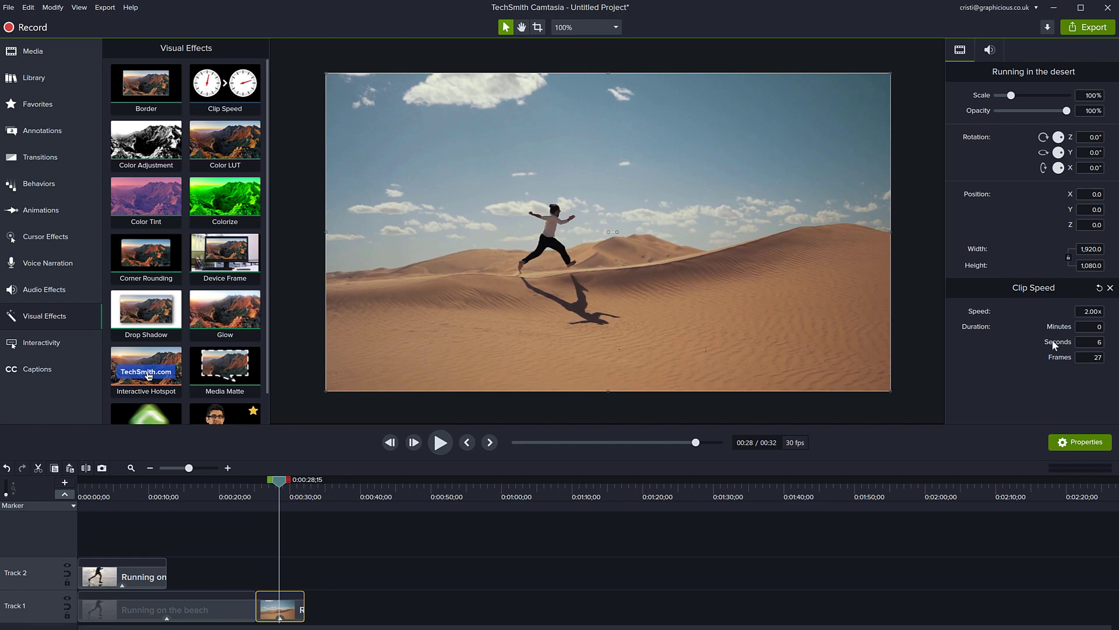
{"action": "left_click", "coordinate": [1111, 288]}
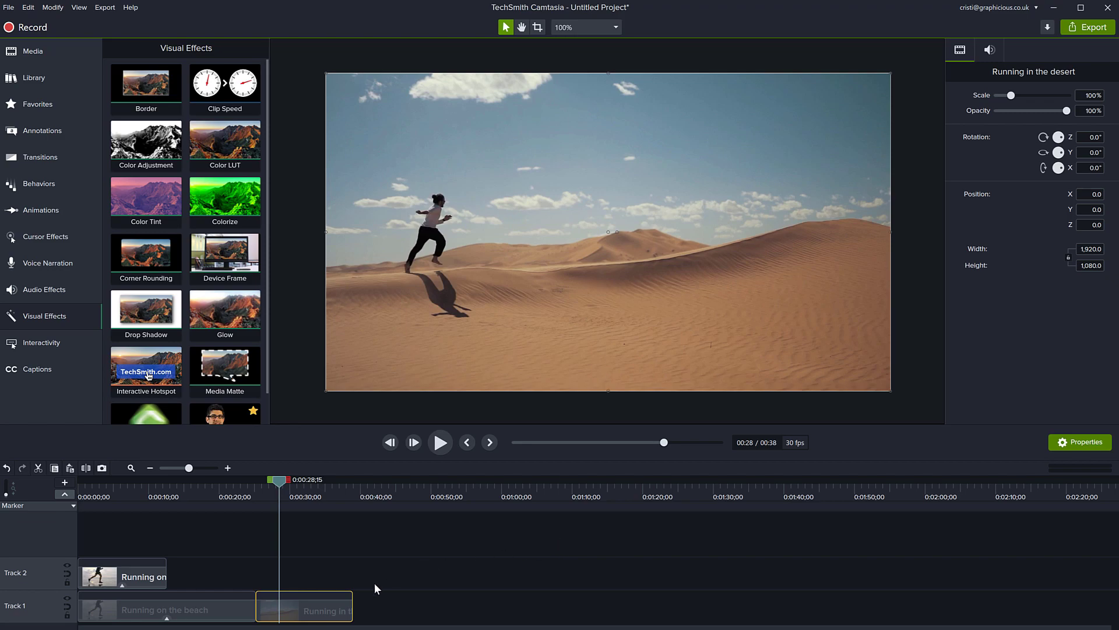
Add a Clip Speed bar at 1.00x to the desert clip from its right-click menu
{"action": "right_click", "coordinate": [308, 615]}
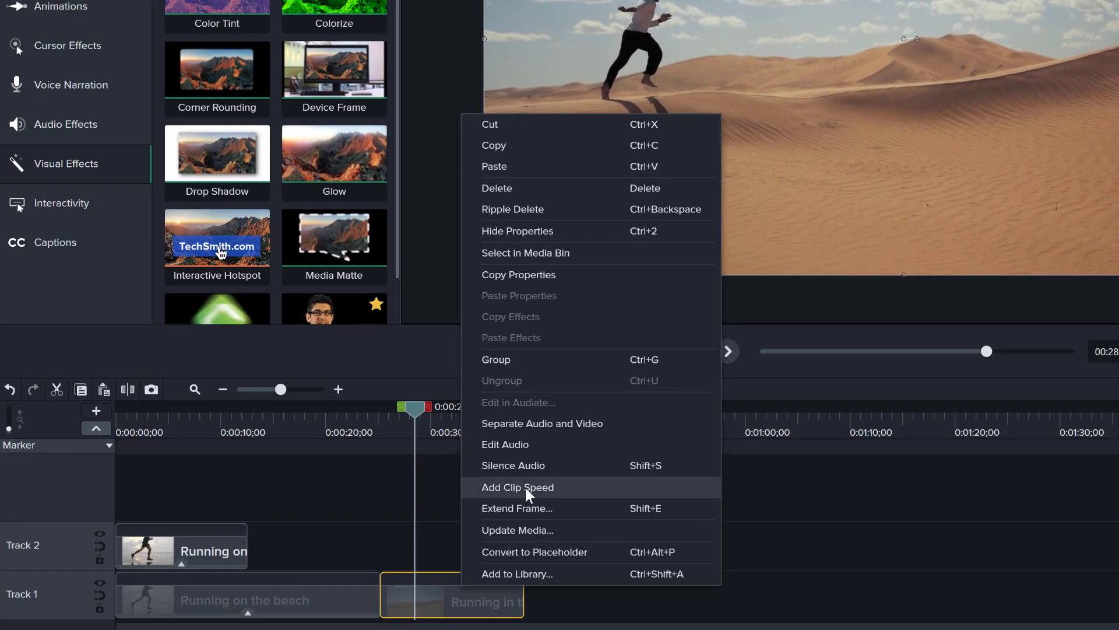
{"action": "left_click", "coordinate": [567, 495]}
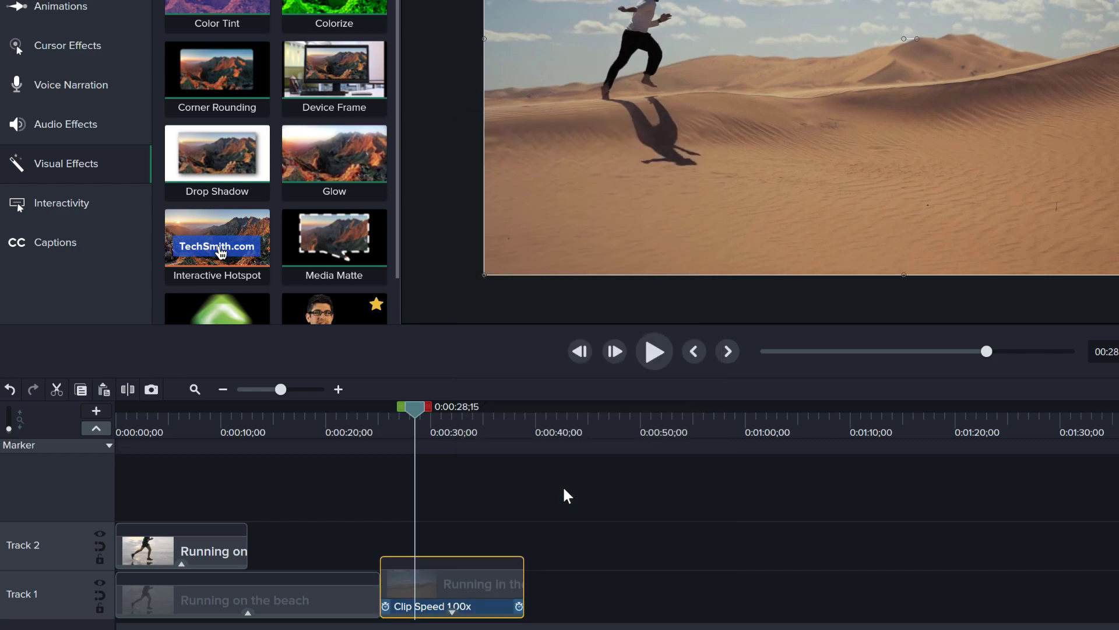
{"action": "scroll", "coordinate": [497, 616], "scroll_direction": "up", "scroll_amount": 3}
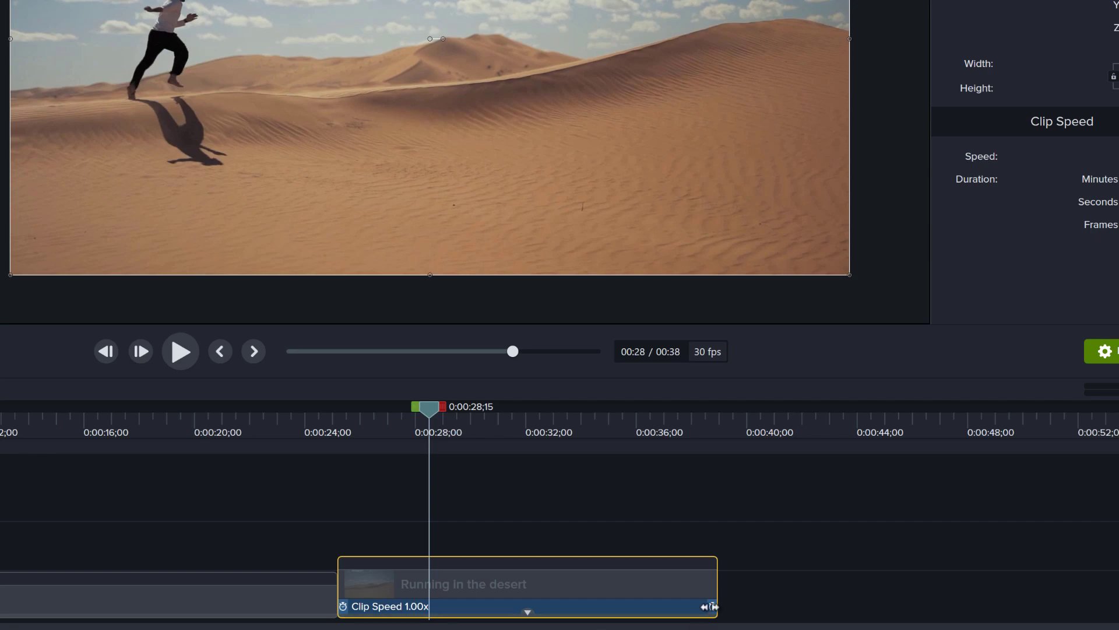
Drag the desert clip's speed handle to 1.49x (about 9 s) and preview the result
{"action": "left_click_drag", "start_coordinate": [711, 606], "coordinate": [629, 604]}
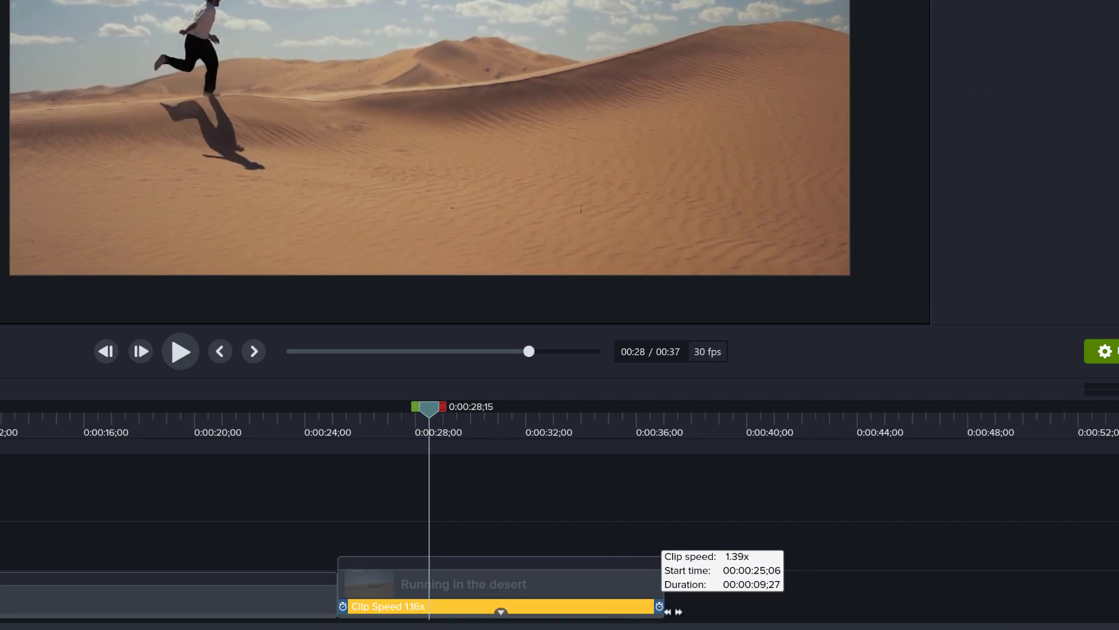
{"action": "mouse_move", "coordinate": [628, 605]}
{"action": "left_mouse_down"}
{"action": "mouse_move", "coordinate": [881, 606]}
{"action": "mouse_move", "coordinate": [586, 605]}
{"action": "left_mouse_up"}
{"action": "key", "text": "space"}
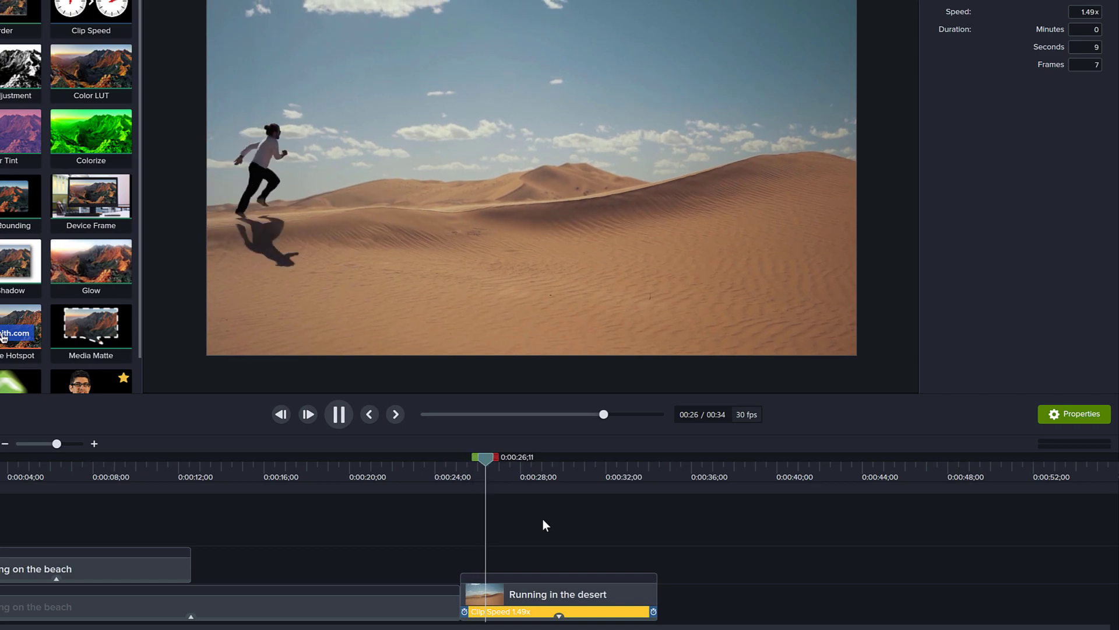
{"action": "key", "text": "space"}
{"action": "key", "text": "space"}
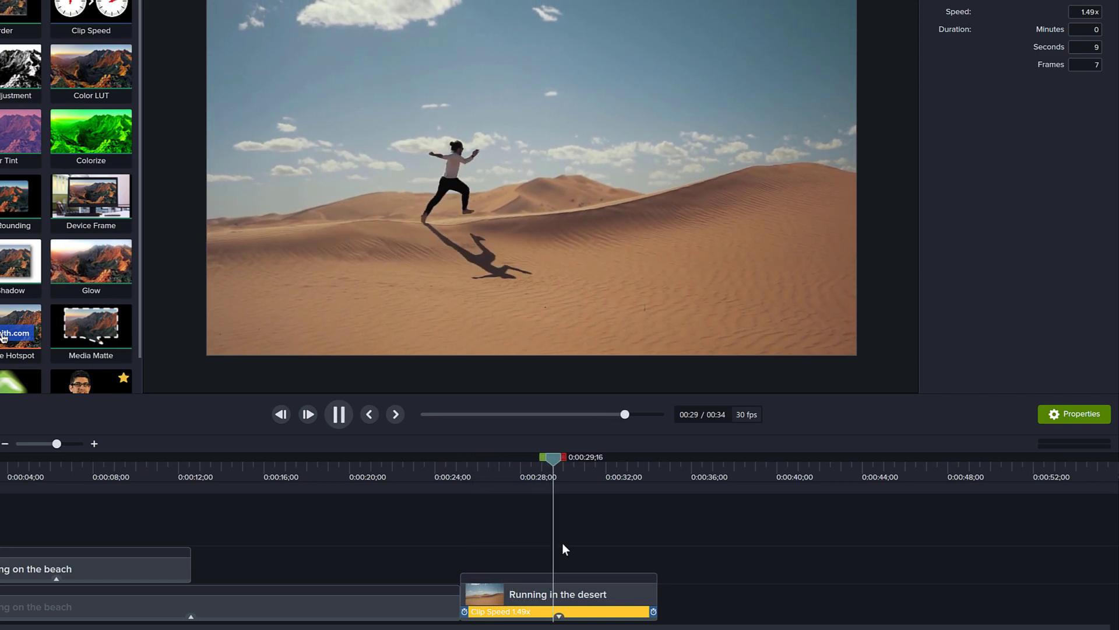
{"action": "key", "text": "space"}
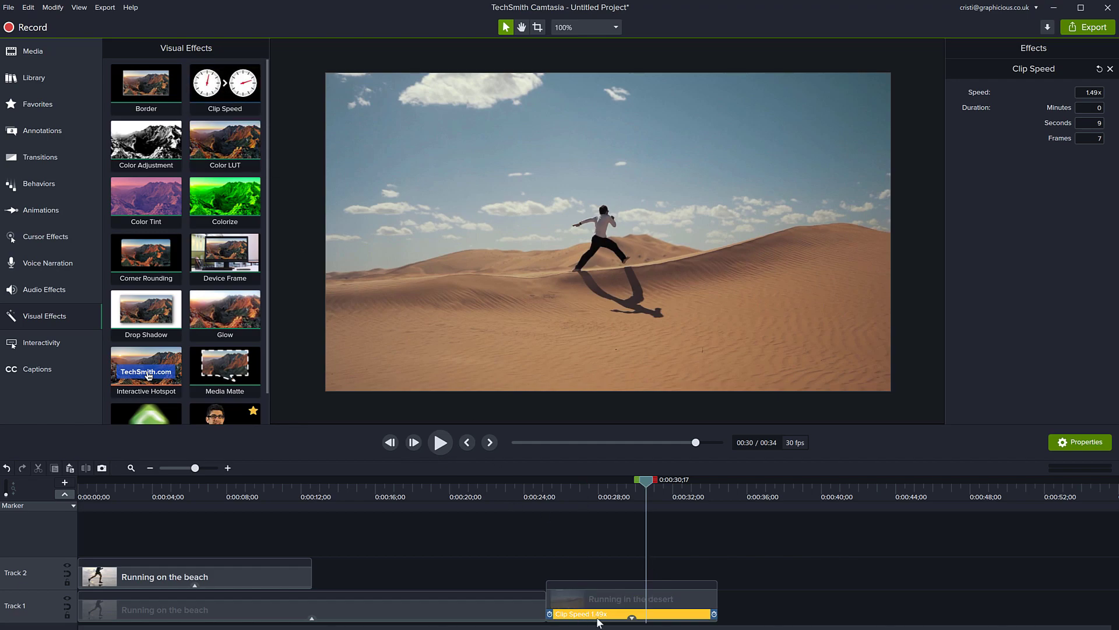
{"action": "right_click", "coordinate": [463, 601]}
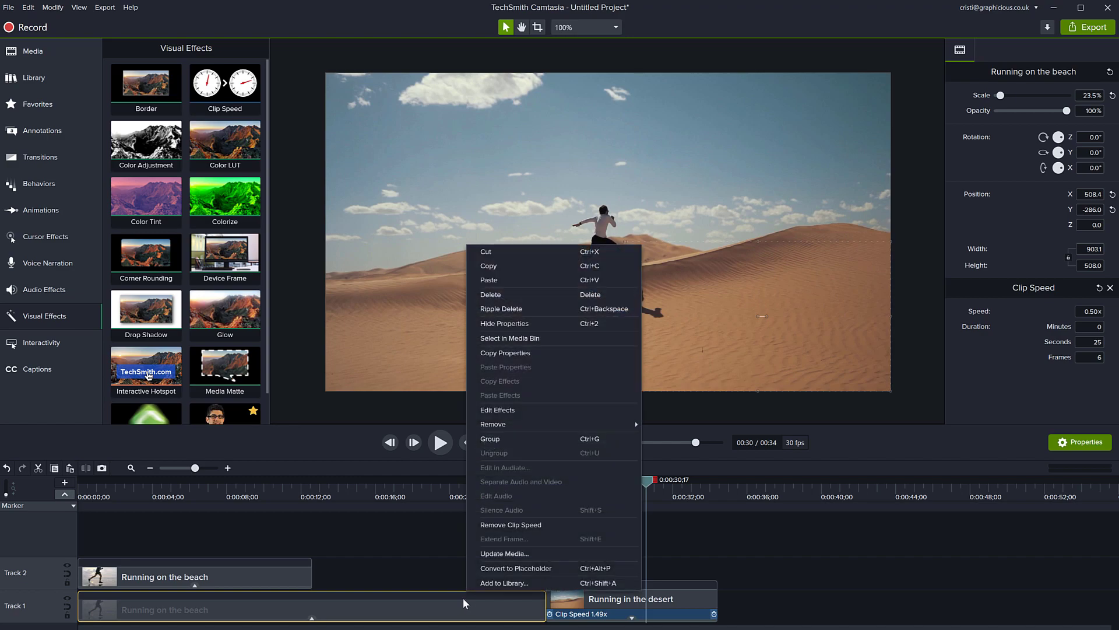
{"action": "left_click", "coordinate": [436, 554]}
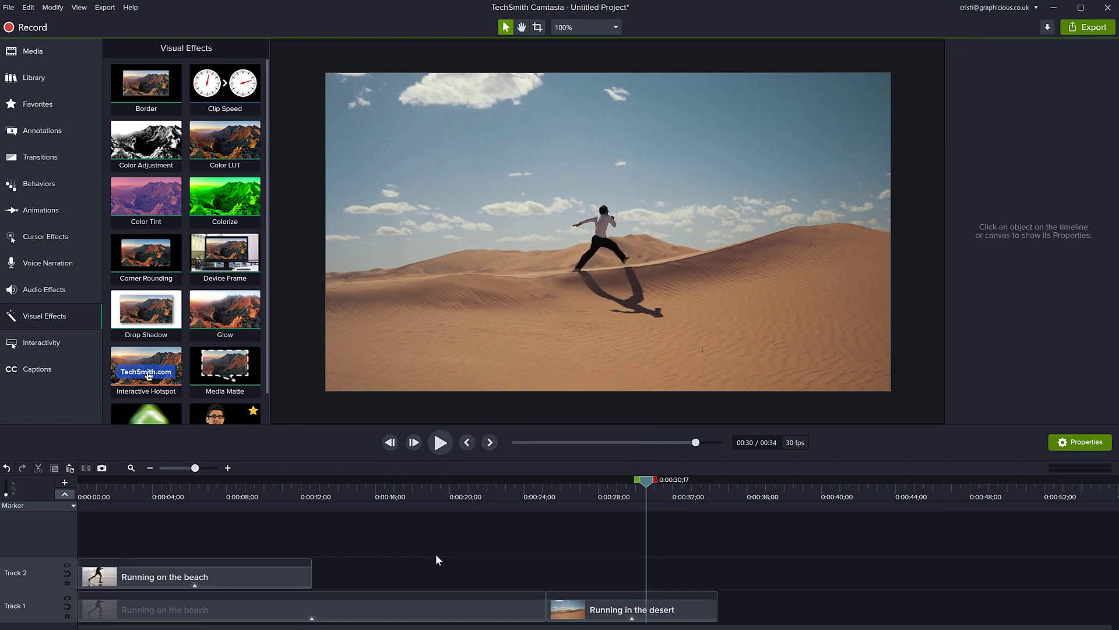